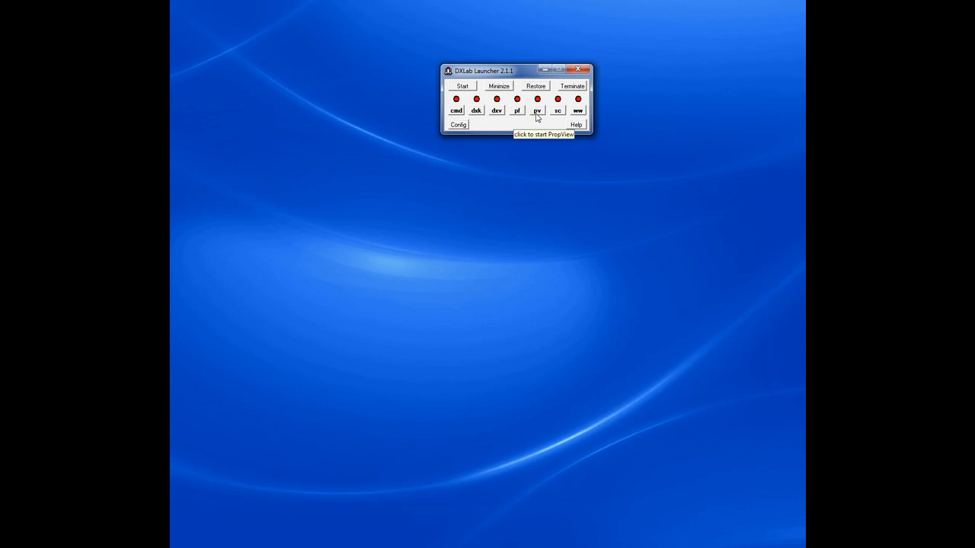
# Step: Start PropView from the DXLab Launcher
pyautogui.click(538, 113)
pyautogui.click(537, 112)
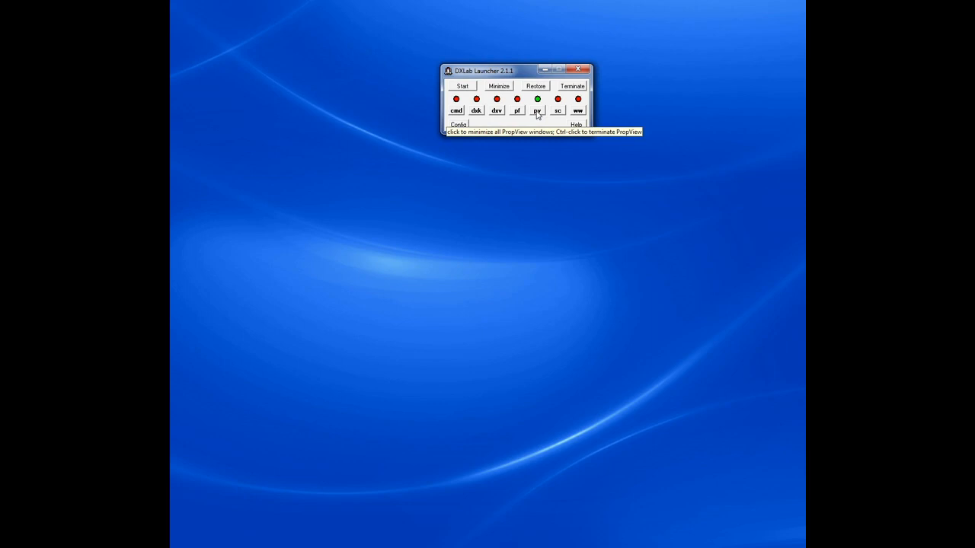
pyautogui.click(537, 112)
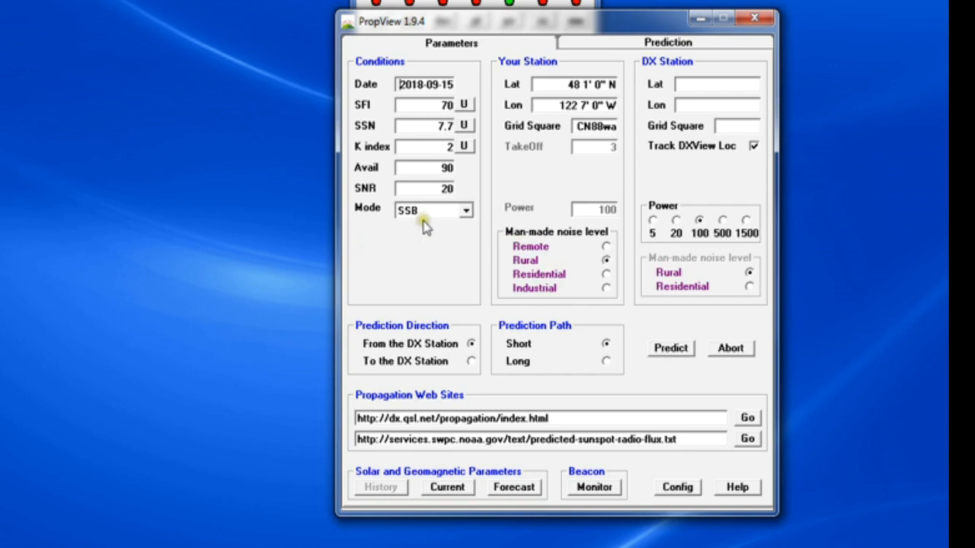
# Step: Set the prediction conditions' mode to CW
pyautogui.click(464, 211)
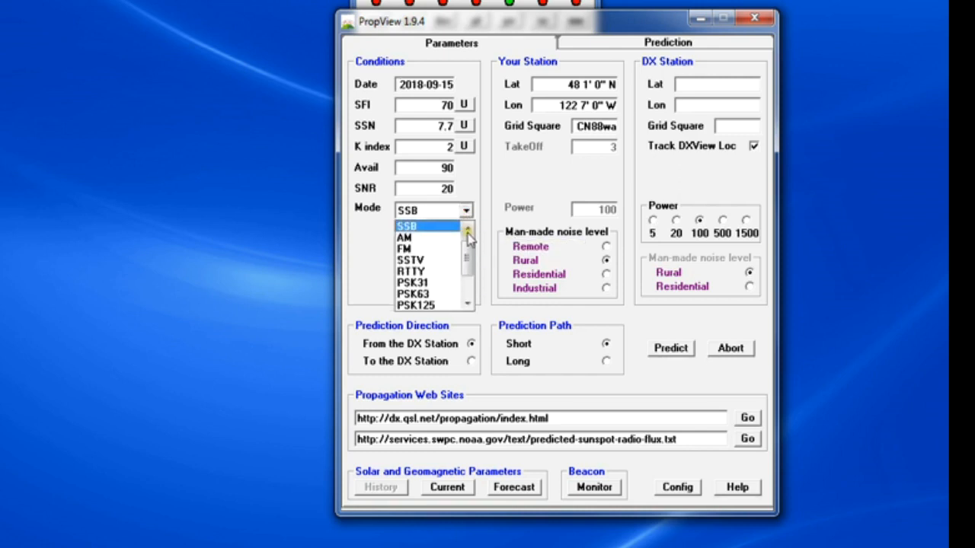
pyautogui.click(467, 230)
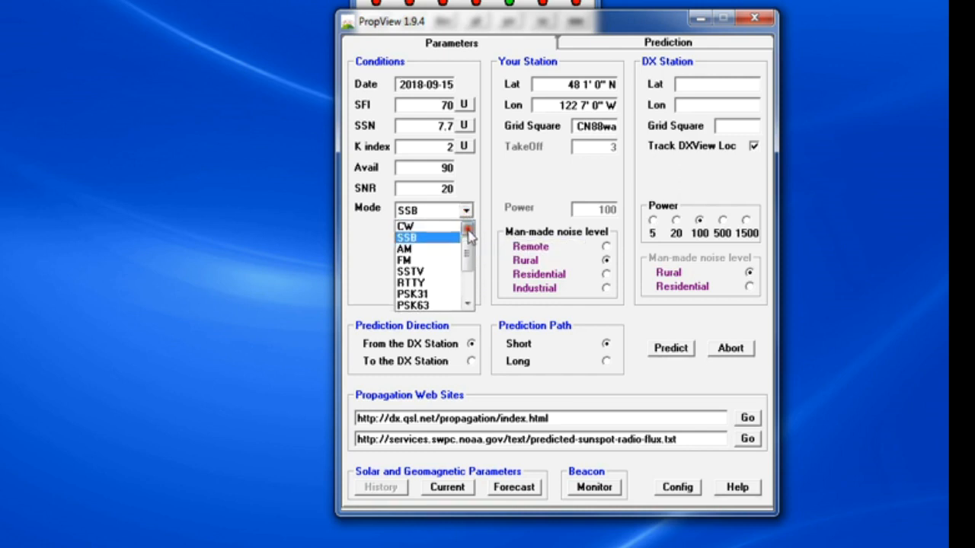
pyautogui.click(419, 226)
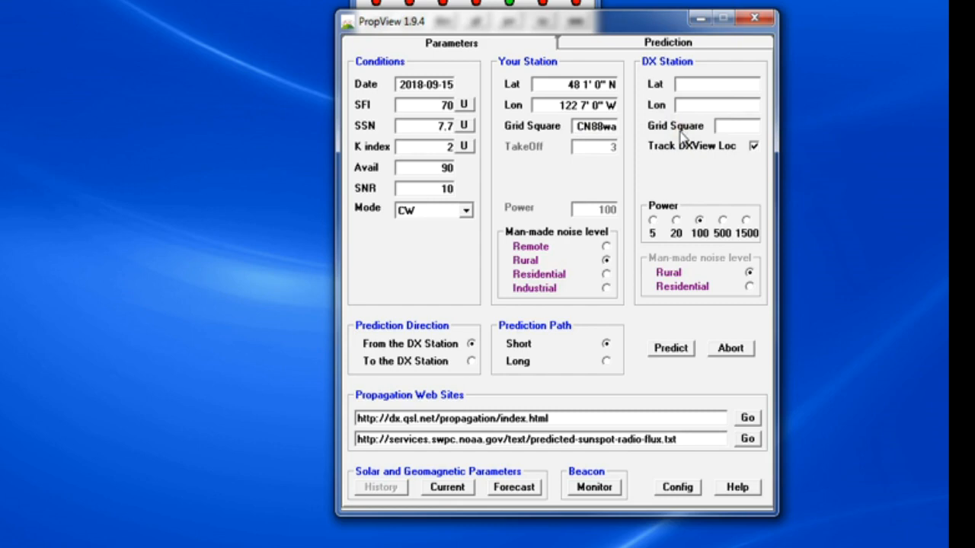
# Step: Enter GP75et as the DX station's grid square and predict short-path propagation to the DX station
pyautogui.click(733, 127)
pyautogui.write('gp75et')
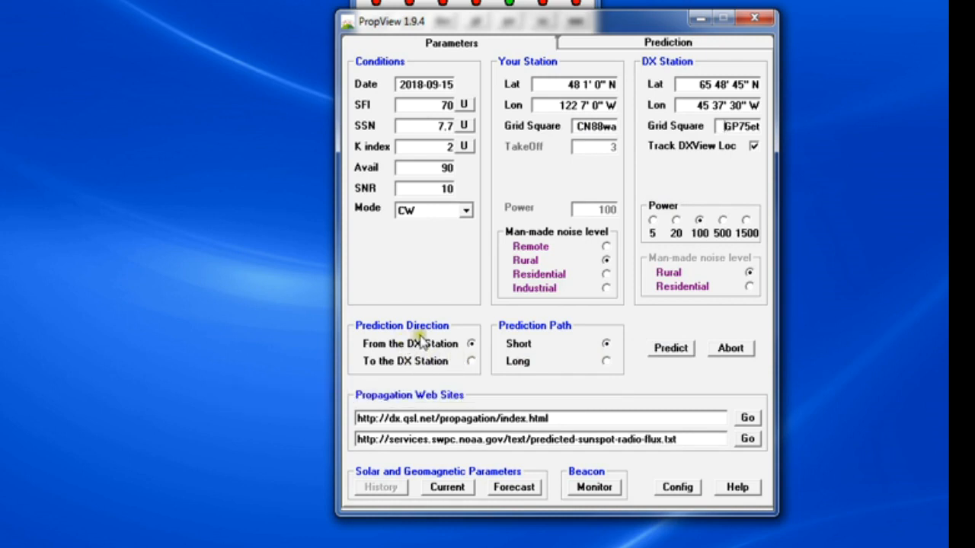
pyautogui.click(470, 362)
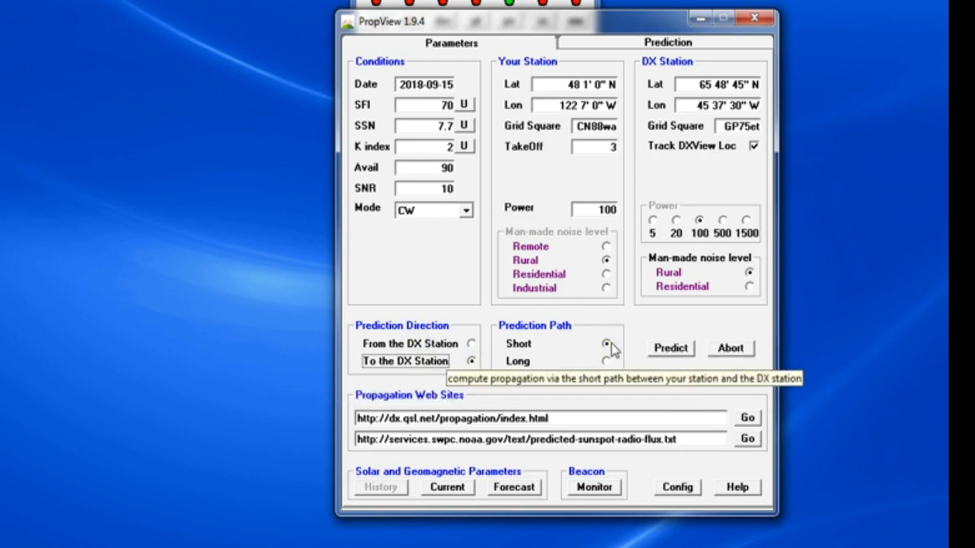
pyautogui.click(683, 355)
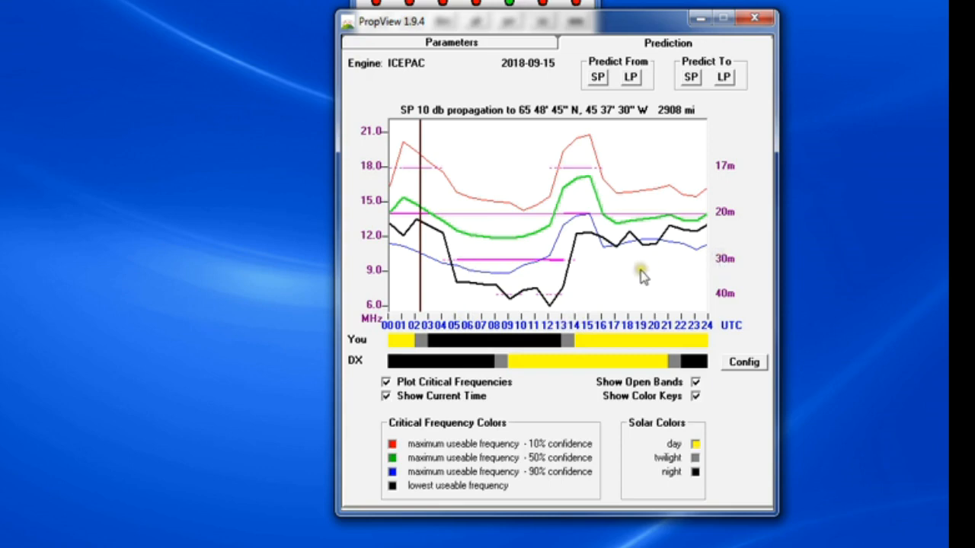
# Step: Examine the 30 m and 20 m open-band lines and their UTC hours on the prediction chart
pyautogui.click(488, 260)
pyautogui.click(518, 261)
pyautogui.click(584, 214)
pyautogui.click(585, 220)
pyautogui.click(597, 323)
# Step: Change the prediction direction to From the DX Station in the parameters and run the prediction again
pyautogui.click(483, 42)
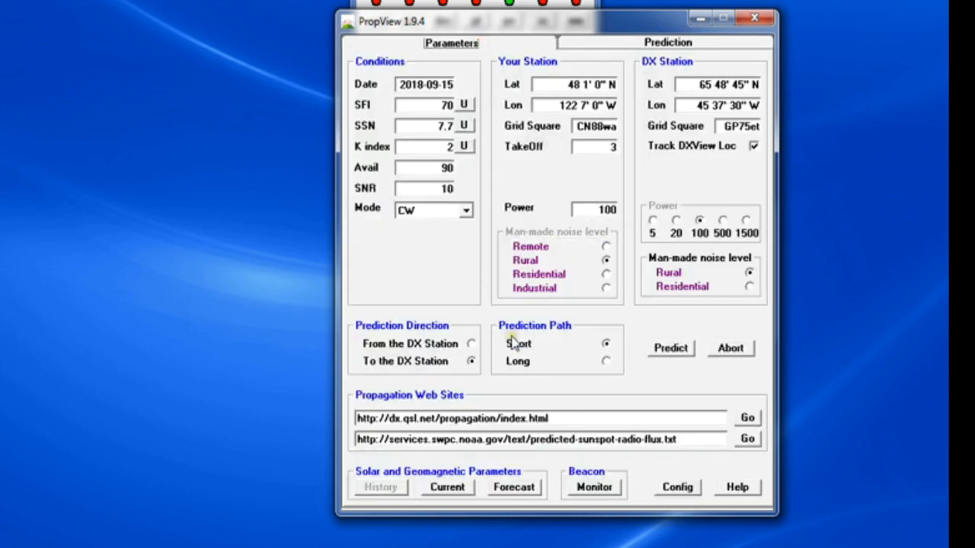
pyautogui.click(471, 344)
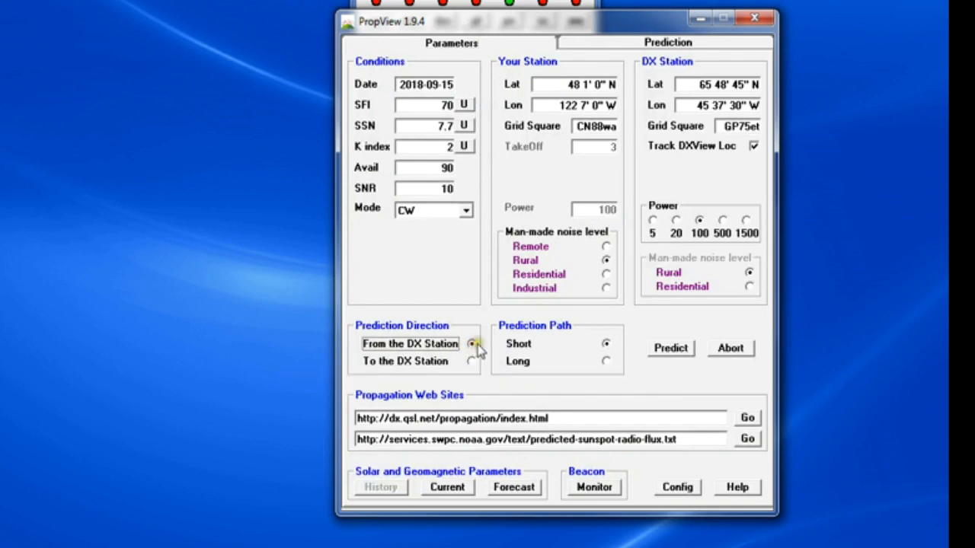
pyautogui.click(675, 351)
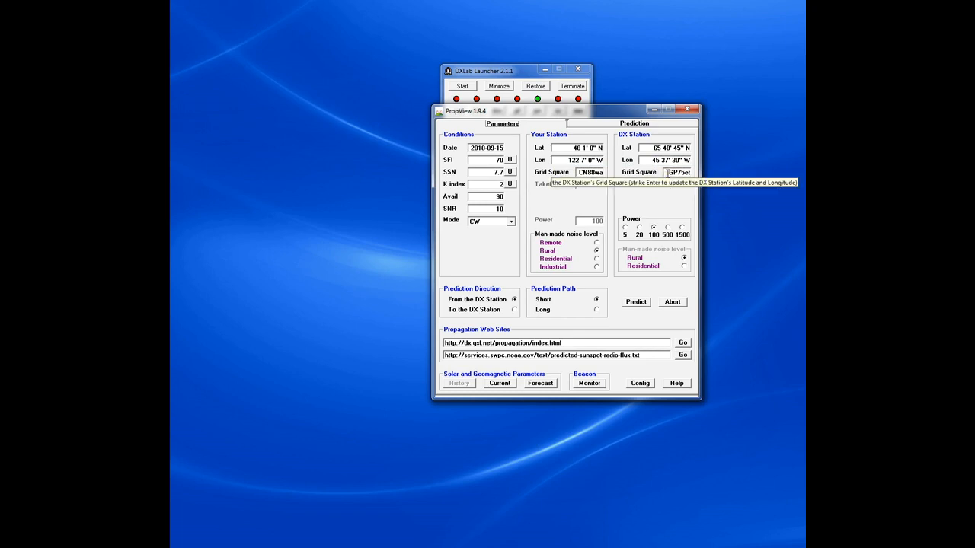
# Step: Switch to the DXLab Launcher and start DXView
pyautogui.click(526, 75)
pyautogui.click(500, 115)
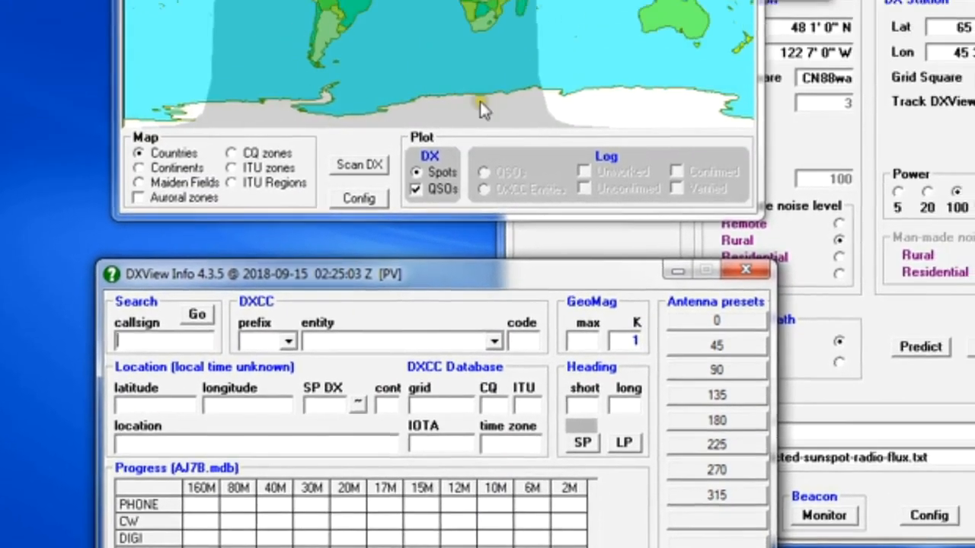
# Step: Pick locations in Egypt, South Africa and Australia in turn on the DXView world map as the DX station
pyautogui.click(397, 104)
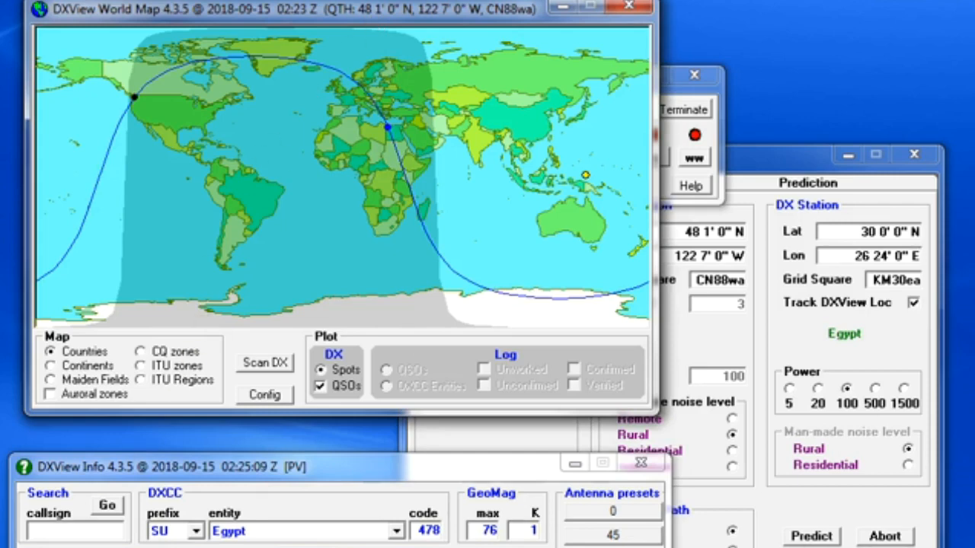
pyautogui.click(447, 193)
pyautogui.click(383, 228)
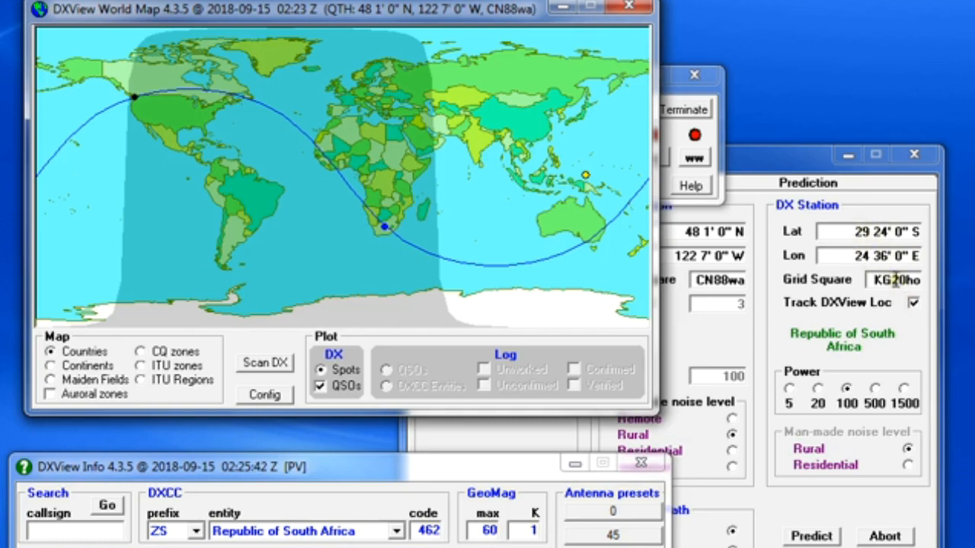
pyautogui.click(576, 226)
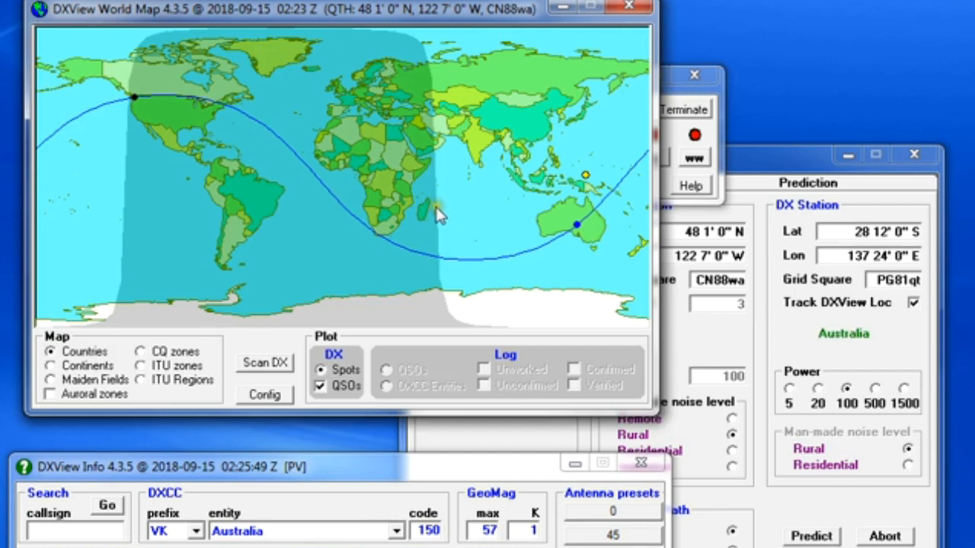
# Step: Pick South Africa on the world map as the DX station and predict short-path propagation from it in PropView
pyautogui.click(386, 227)
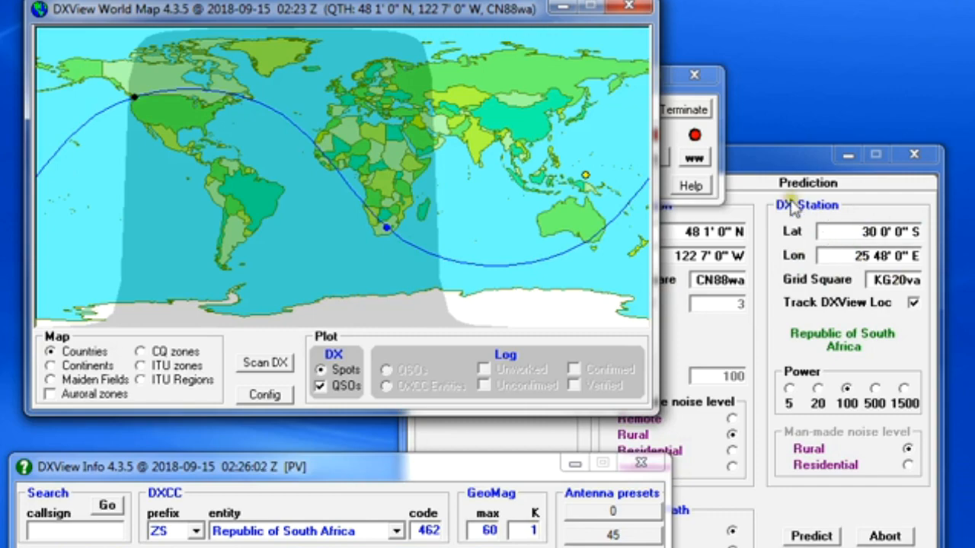
pyautogui.click(786, 169)
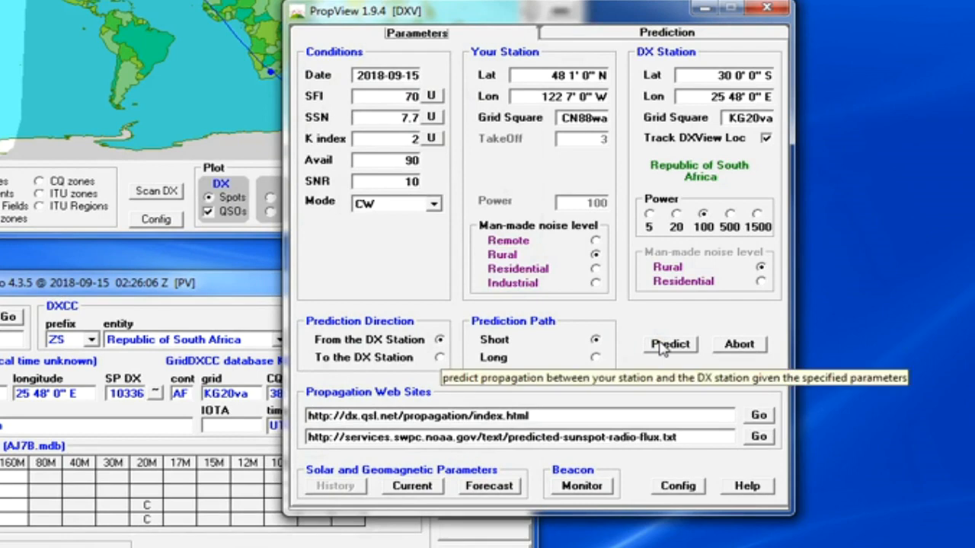
pyautogui.click(661, 344)
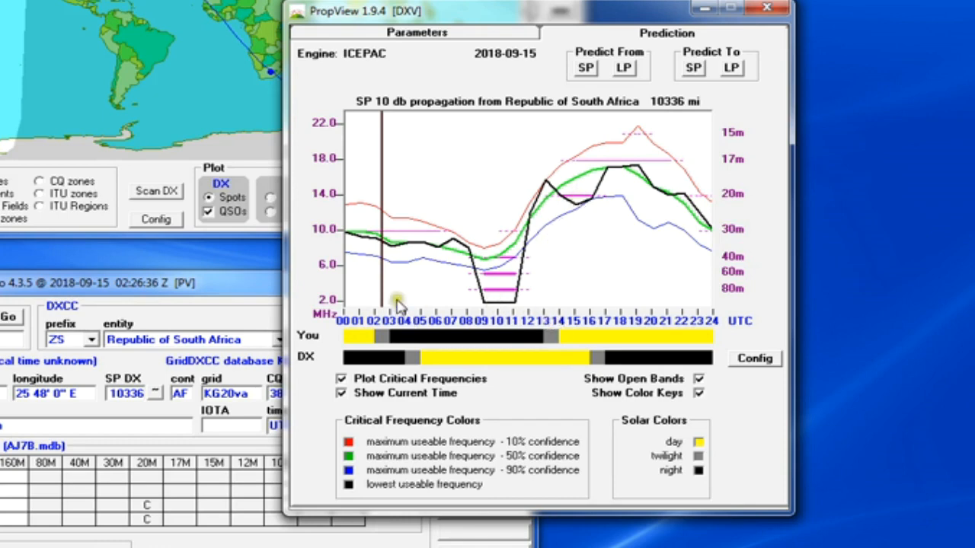
# Step: Turn off the current time display on the prediction chart and move the time marker to about 16 UTC
pyautogui.click(340, 393)
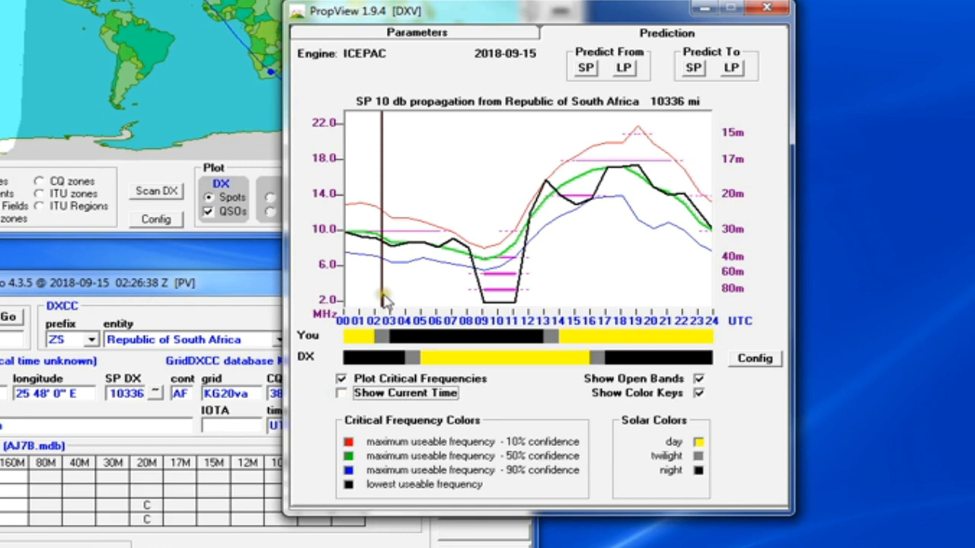
pyautogui.moveTo(381, 275); pyautogui.dragTo(566, 275)
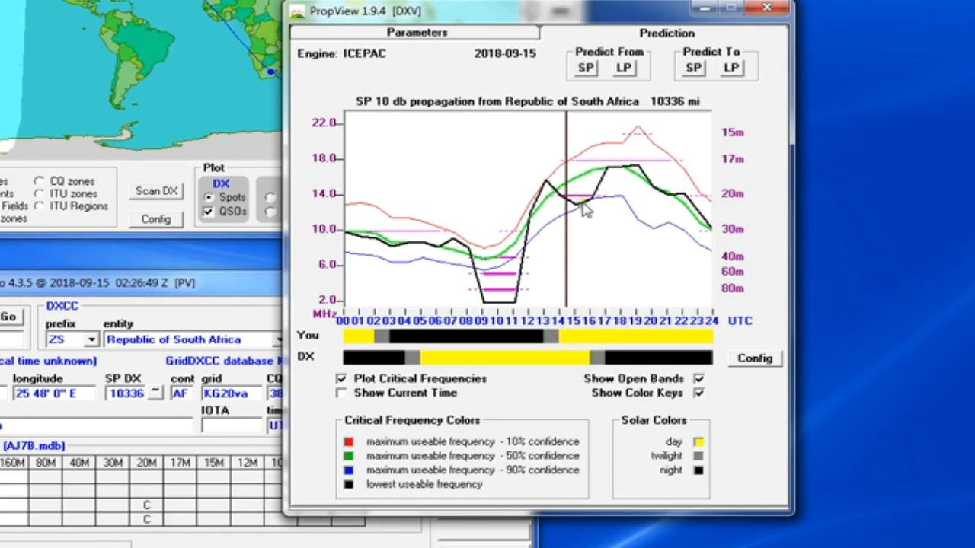
pyautogui.moveTo(563, 247); pyautogui.dragTo(587, 265)
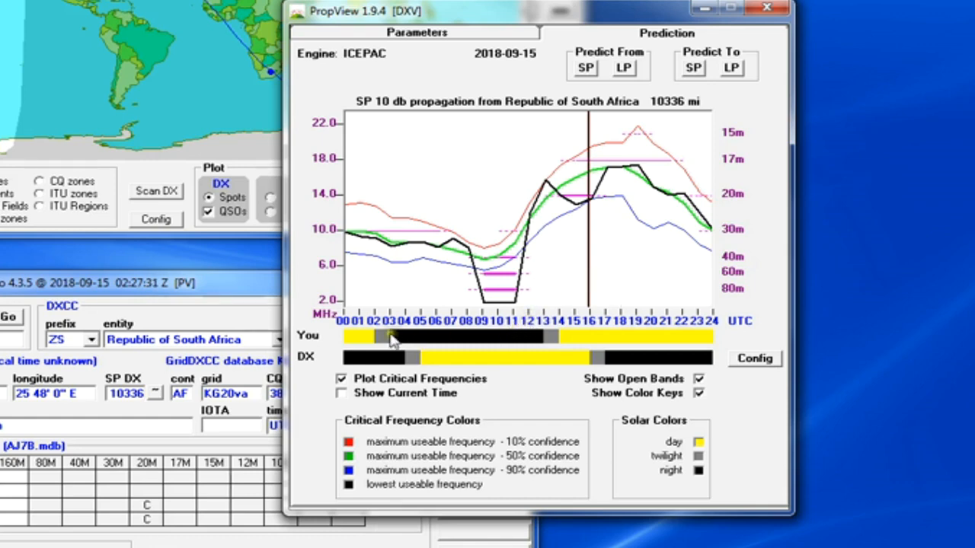
pyautogui.moveTo(313, 349)
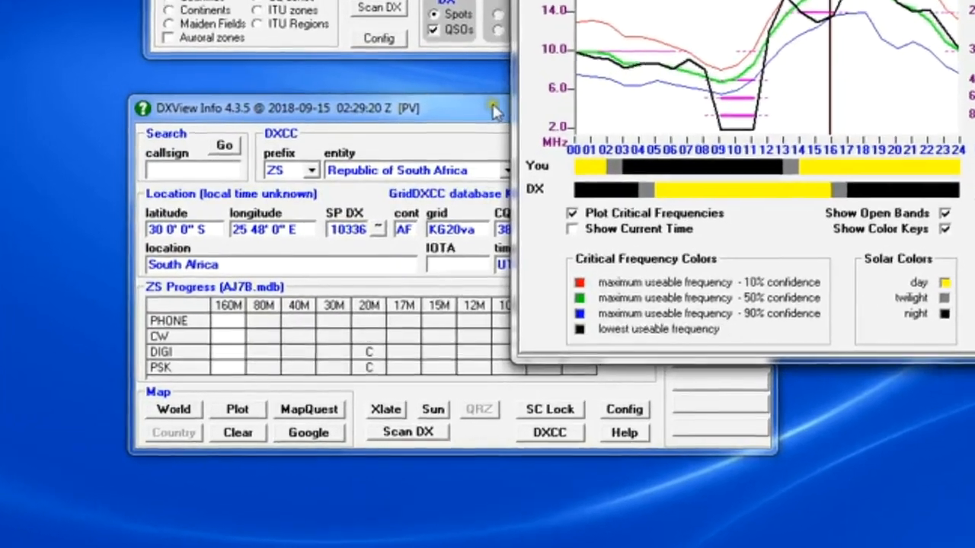
pyautogui.click(445, 186)
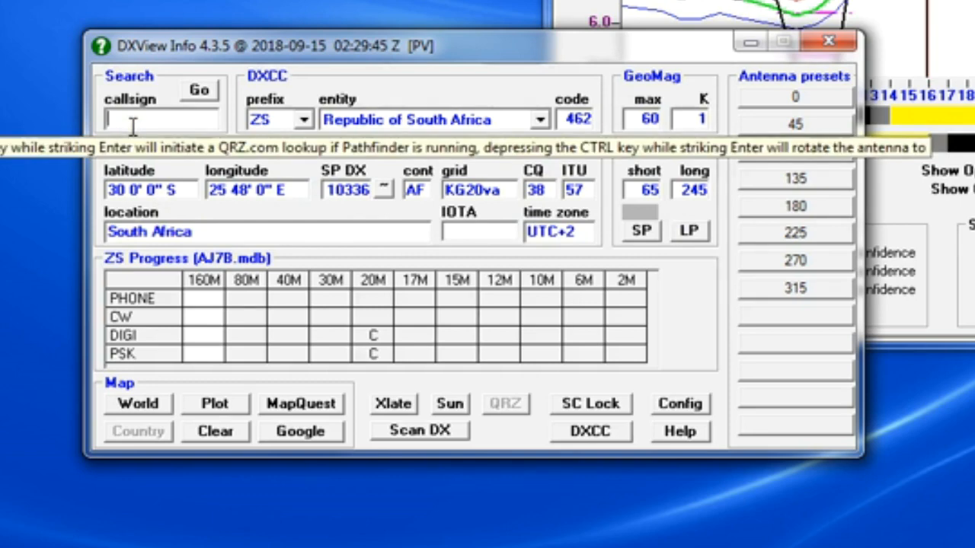
pyautogui.write('N0TW')
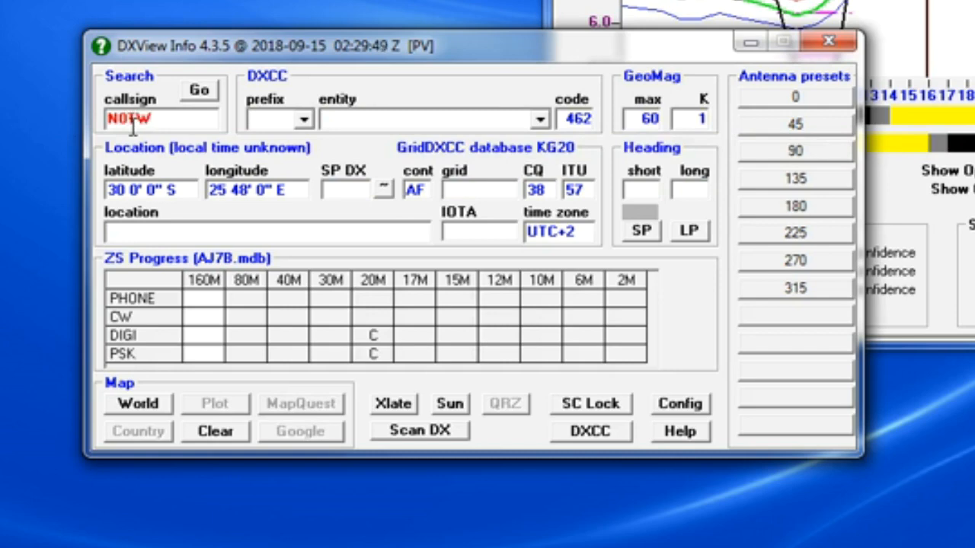
pyautogui.click(197, 93)
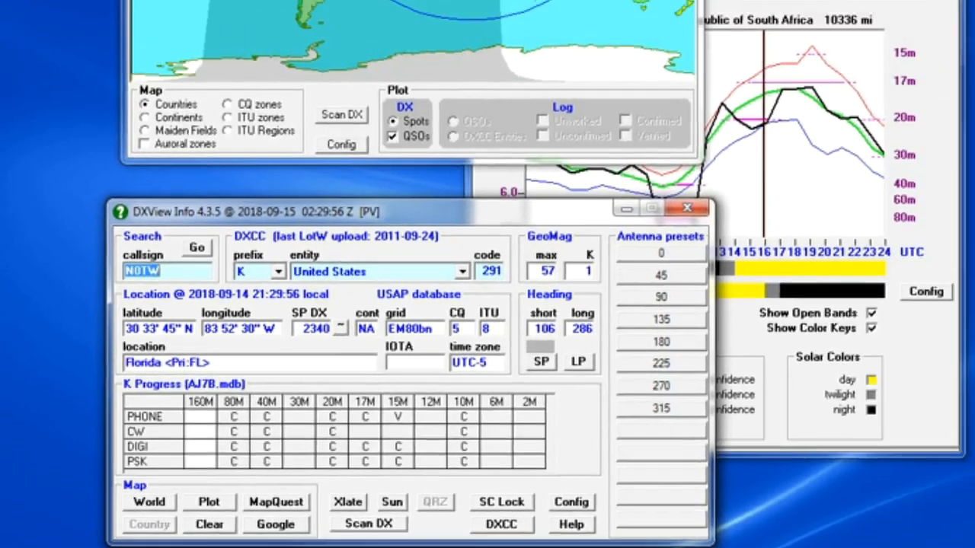
# Step: Return to PropView's parameters and predict short-path propagation from the looked-up United States station
pyautogui.click(680, 50)
pyautogui.click(591, 52)
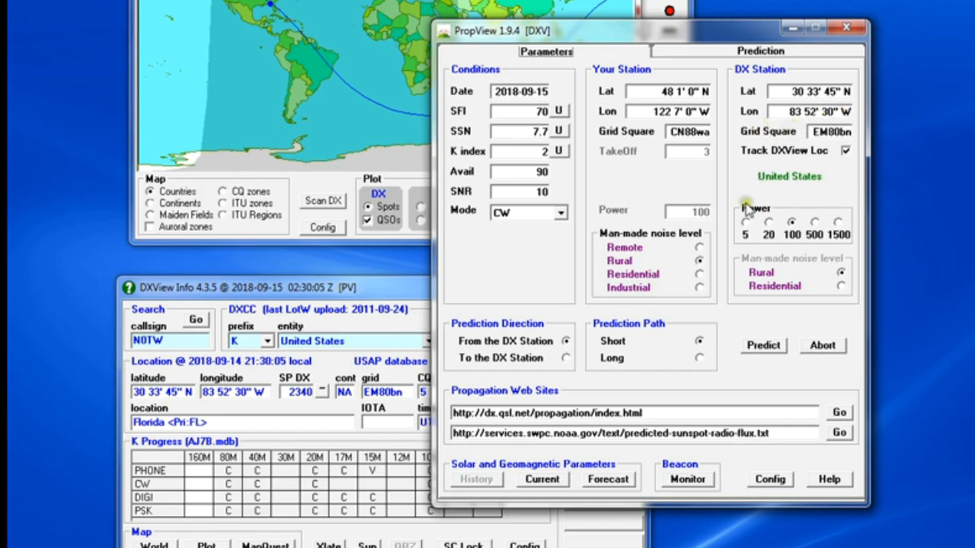
pyautogui.click(760, 346)
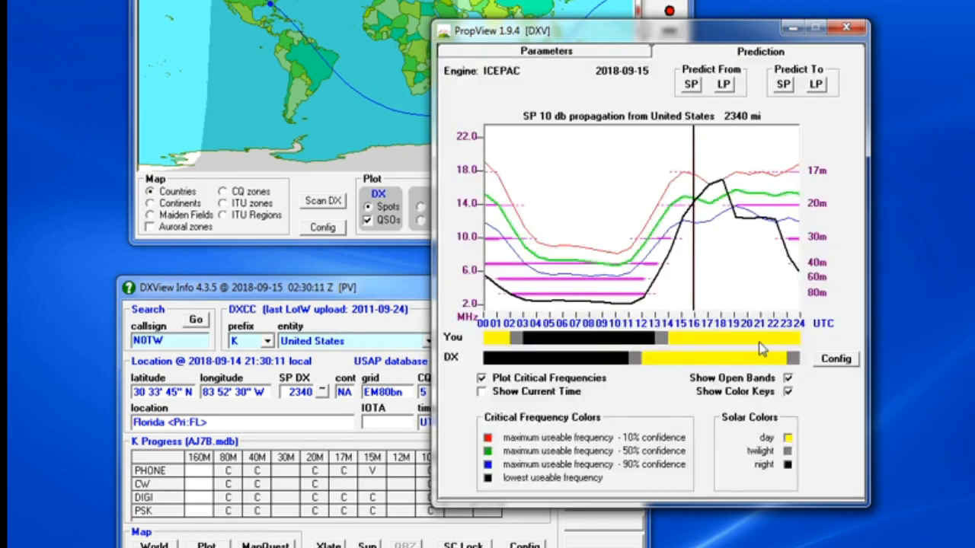